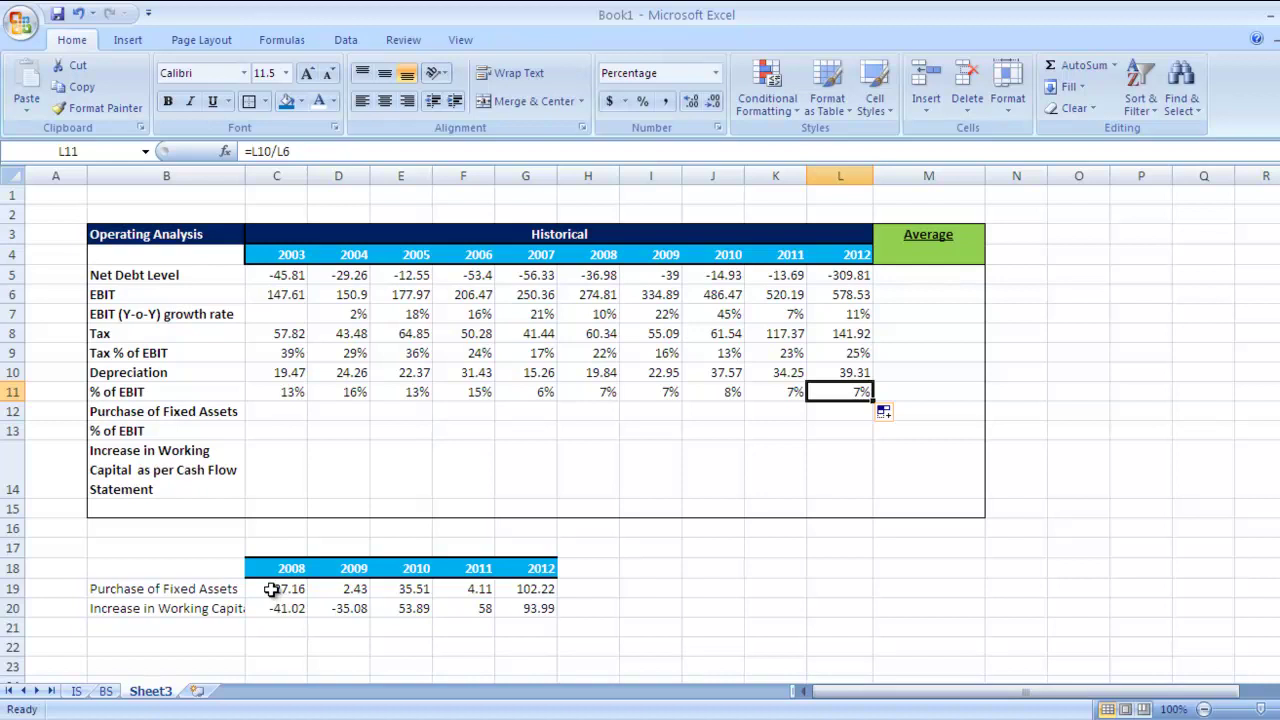
Copy the 2008–2012 Purchase of Fixed Assets values from C19:G19 into H12:L12 of the Operating Analysis table.
left_click(271, 590)
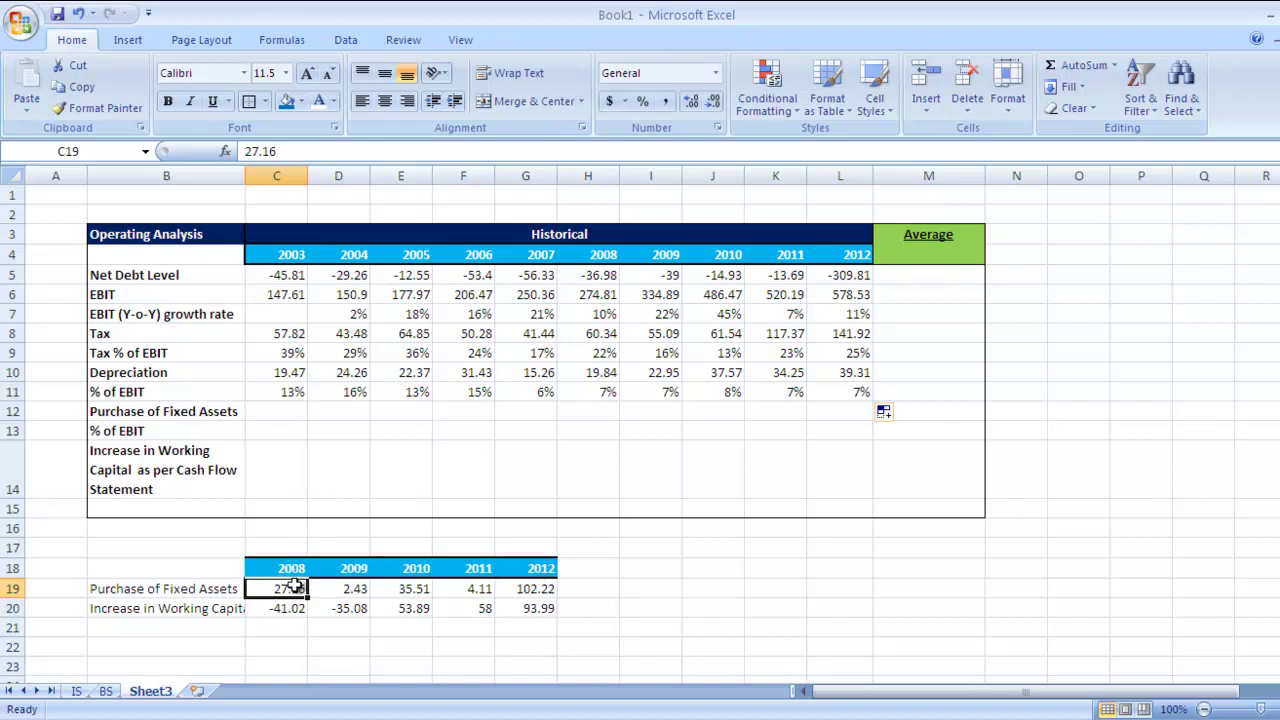
key("shift+Right")
key("shift+Right")
key("shift+Right")
key("shift+Right")
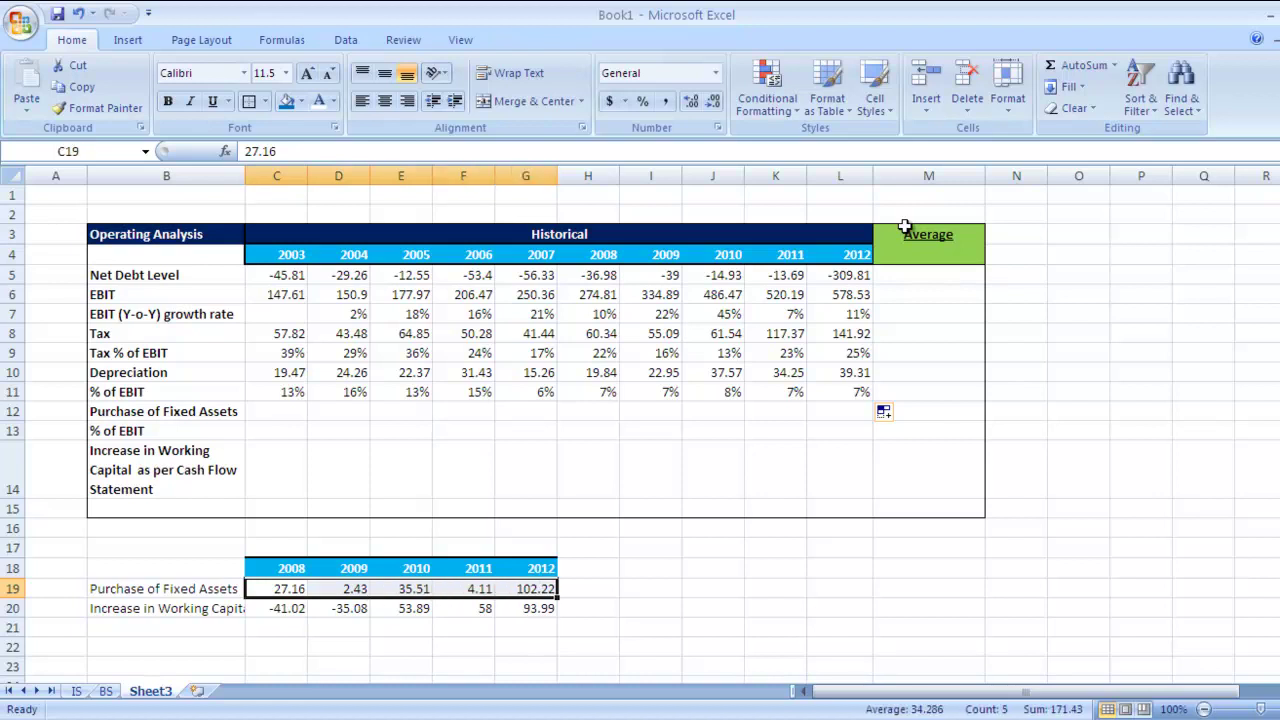
key("ctrl+c")
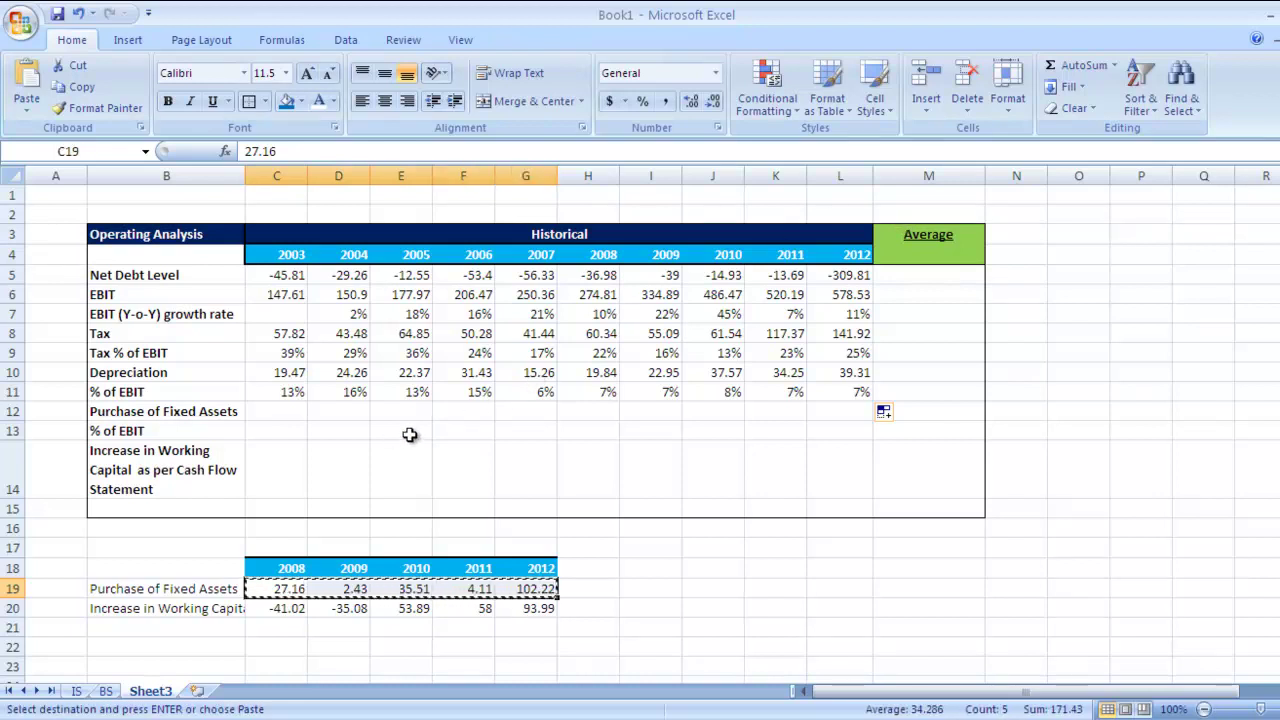
left_click(594, 410)
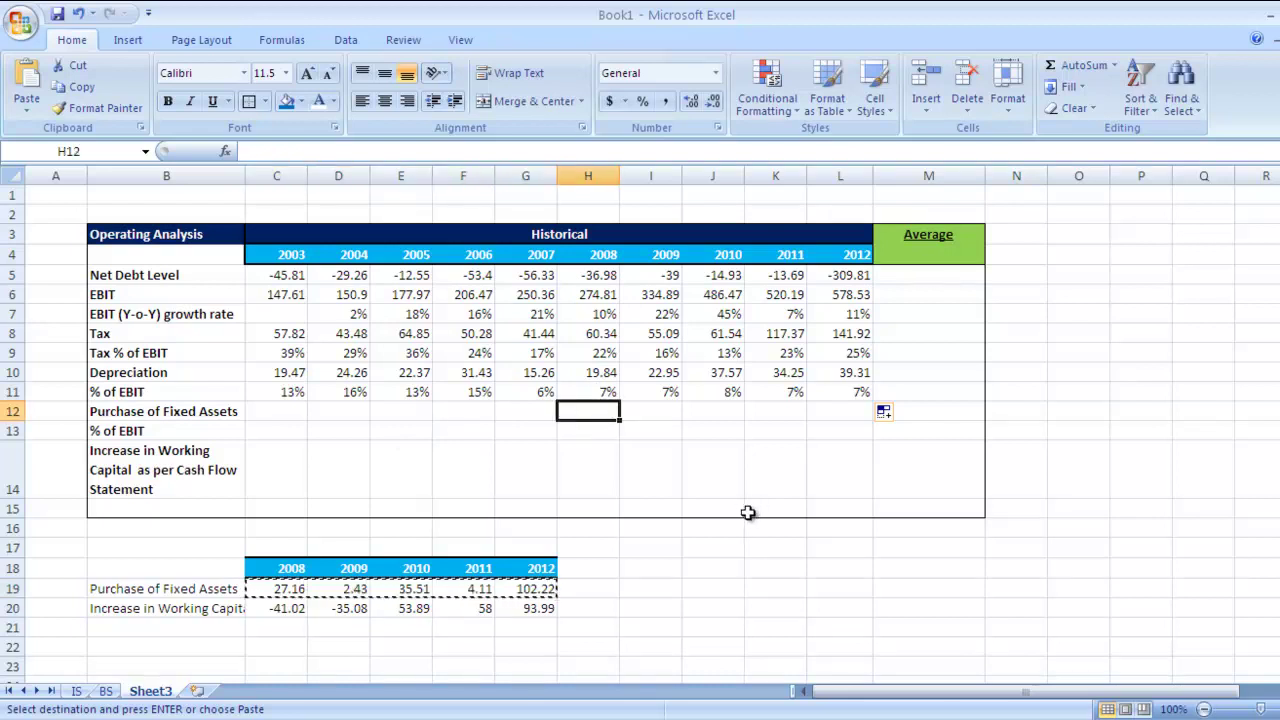
key("shift+Right")
key("shift+Right")
key("shift+Right")
key("shift+Right")
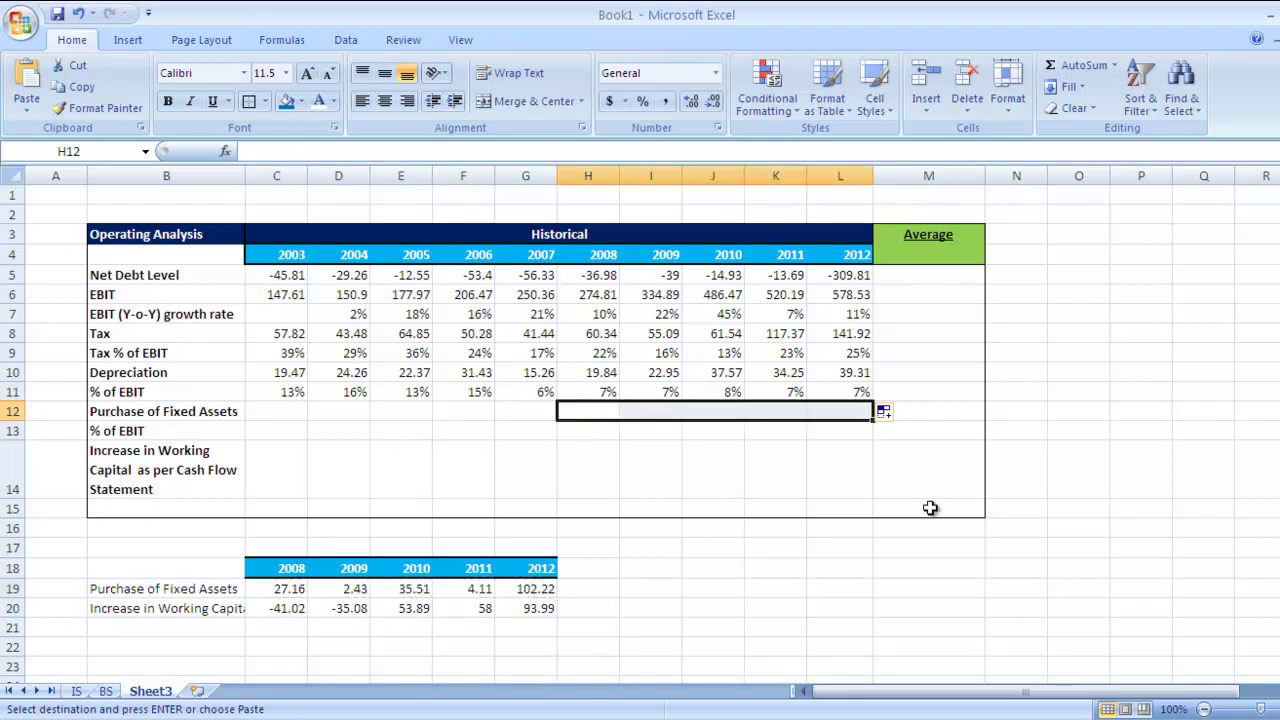
key("ctrl+v")
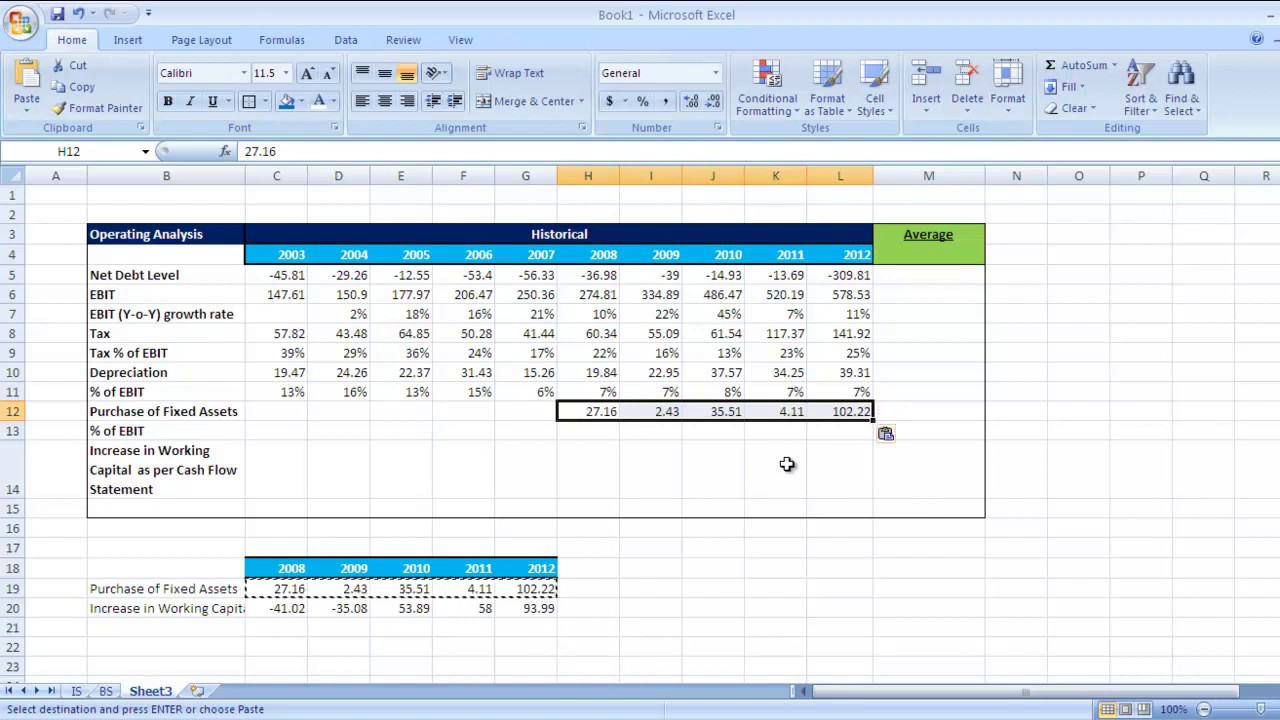
key("Escape")
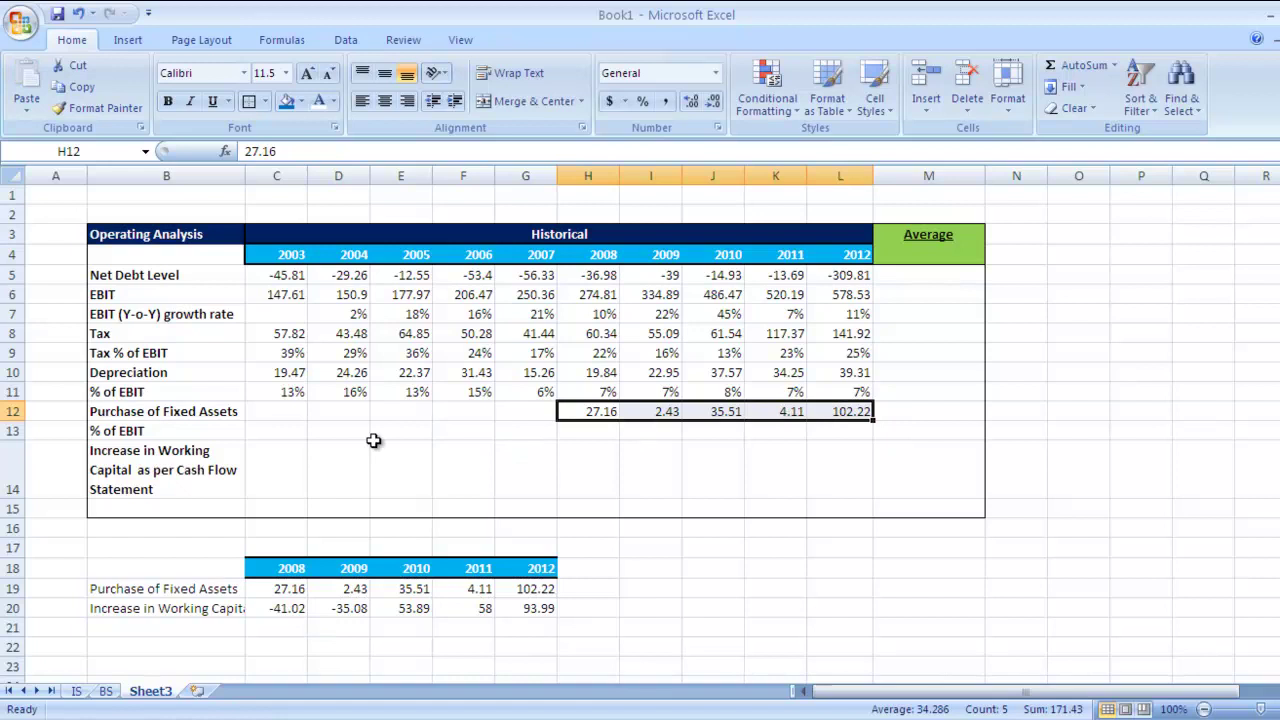
Calculate the 2008 purchase of fixed assets as a percentage of EBIT in H13 with =H12/H6.
left_click(582, 435)
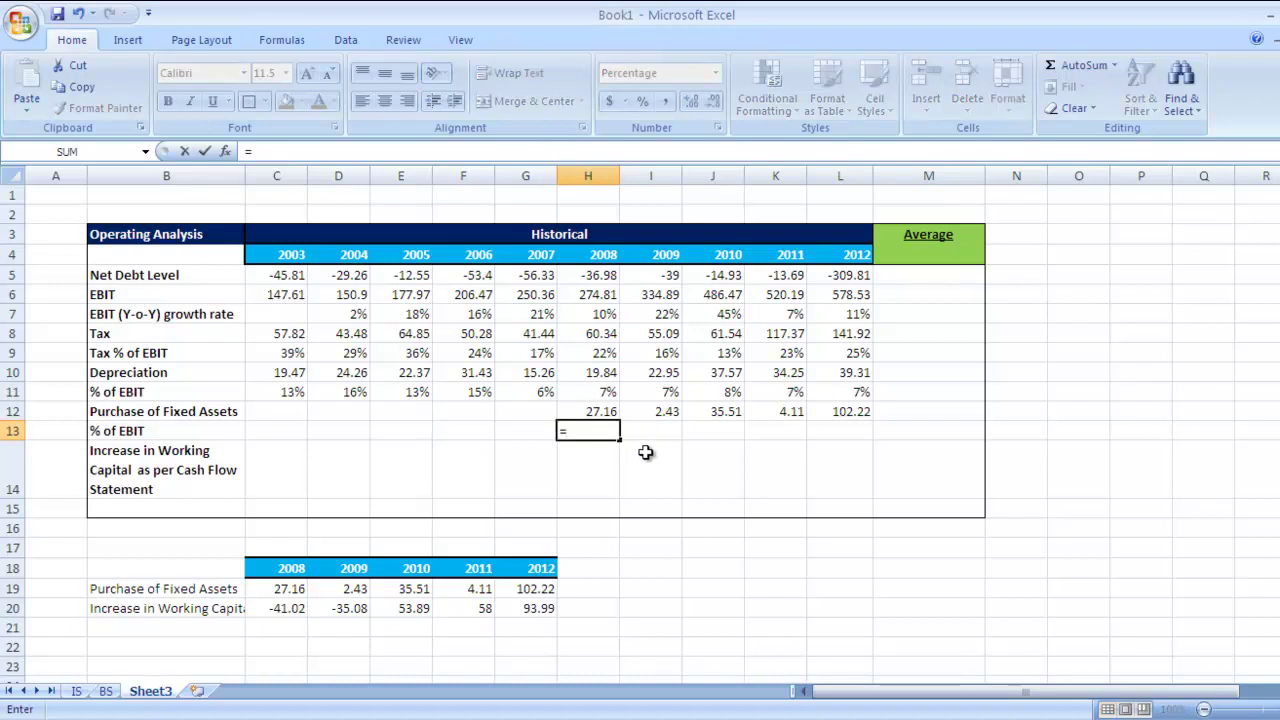
left_click(612, 412)
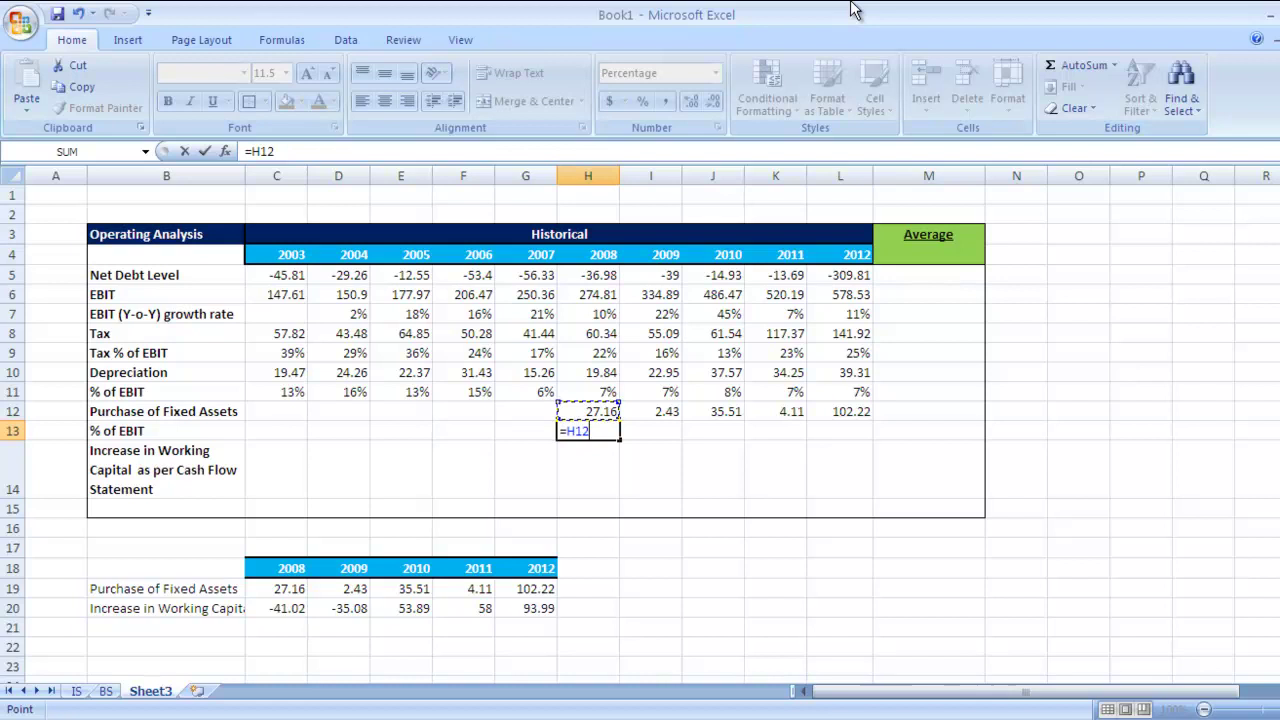
type("/")
left_click(580, 303)
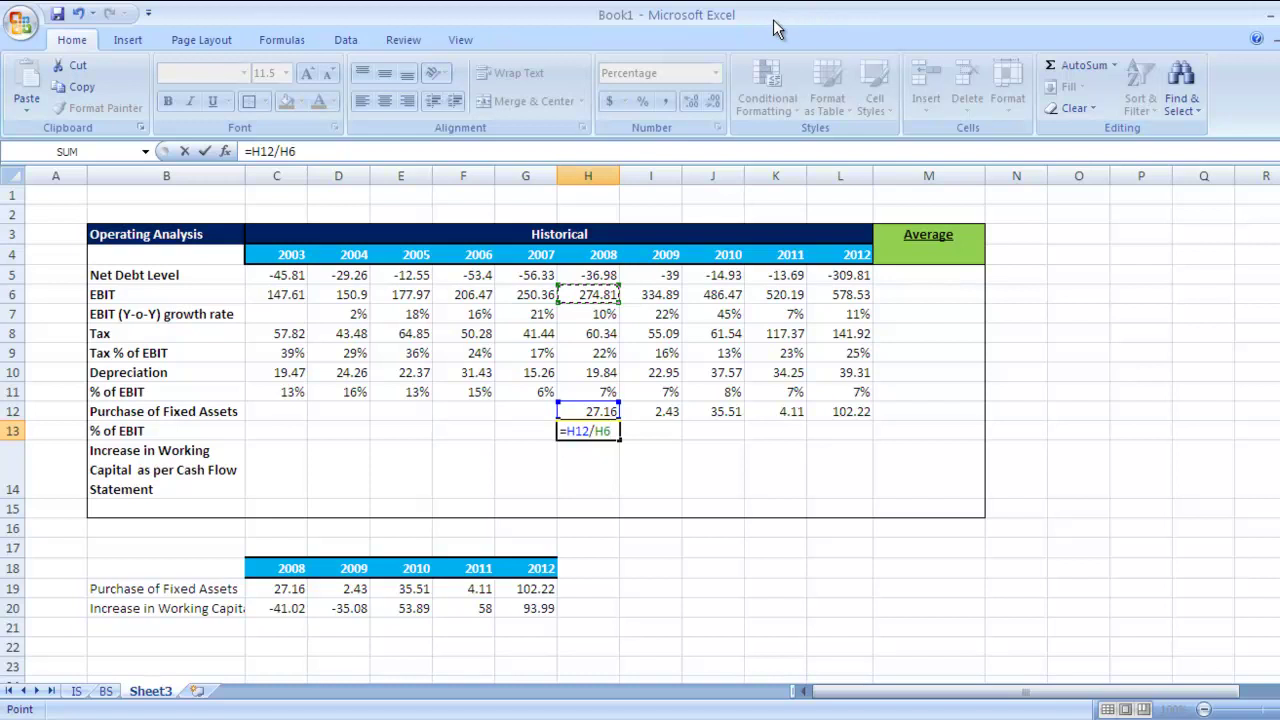
key("Return")
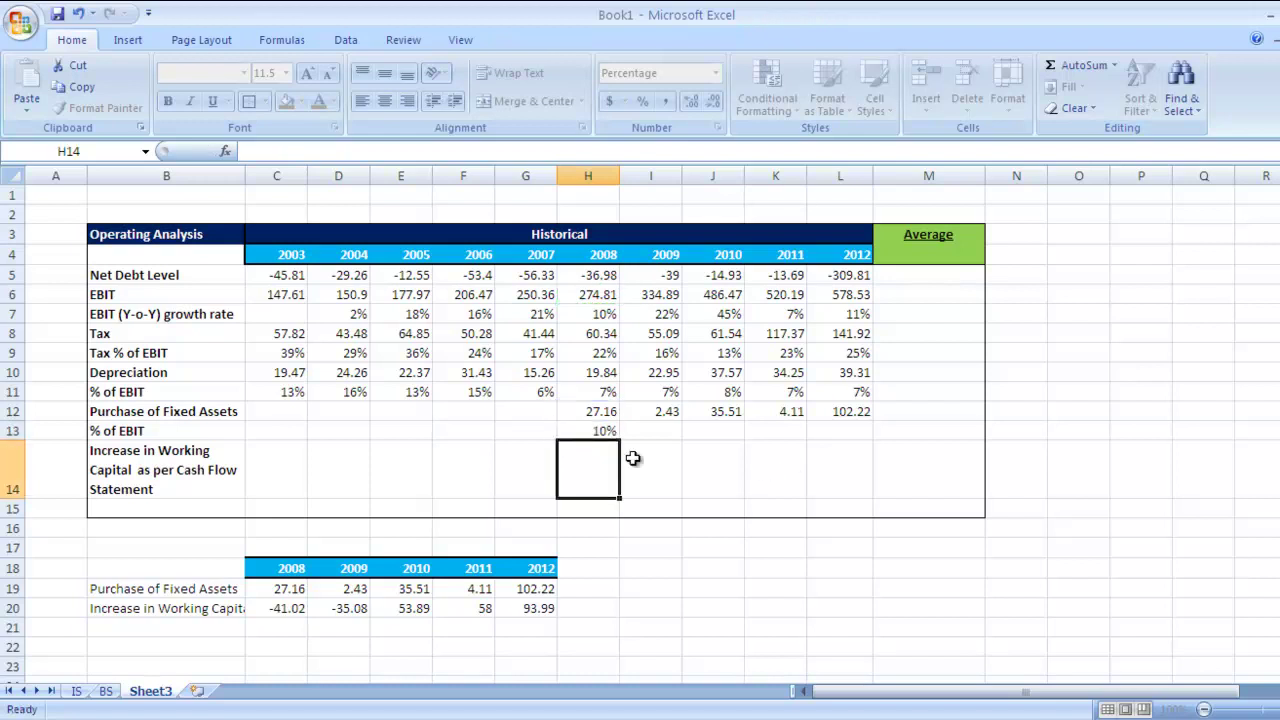
Fill the fixed-asset percentage formula from H13 across to L13 and check the formulas for each year.
left_click(596, 432)
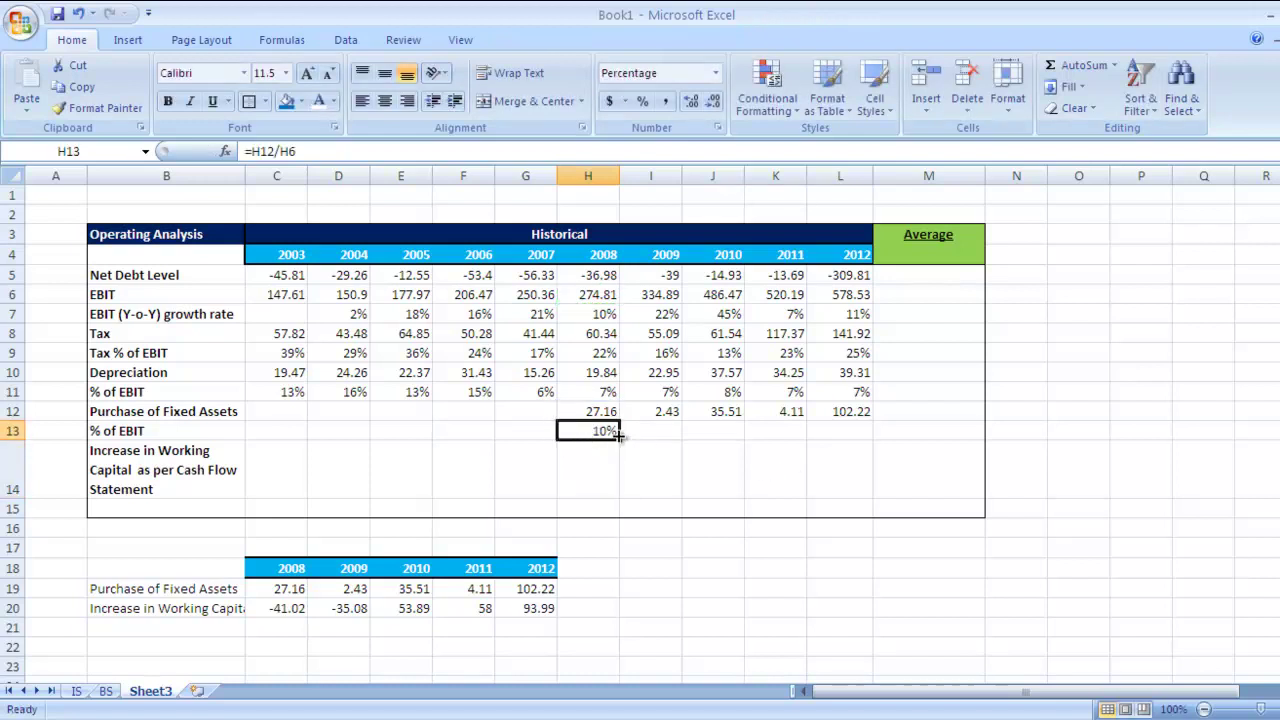
left_click_drag(626, 441, 868, 432)
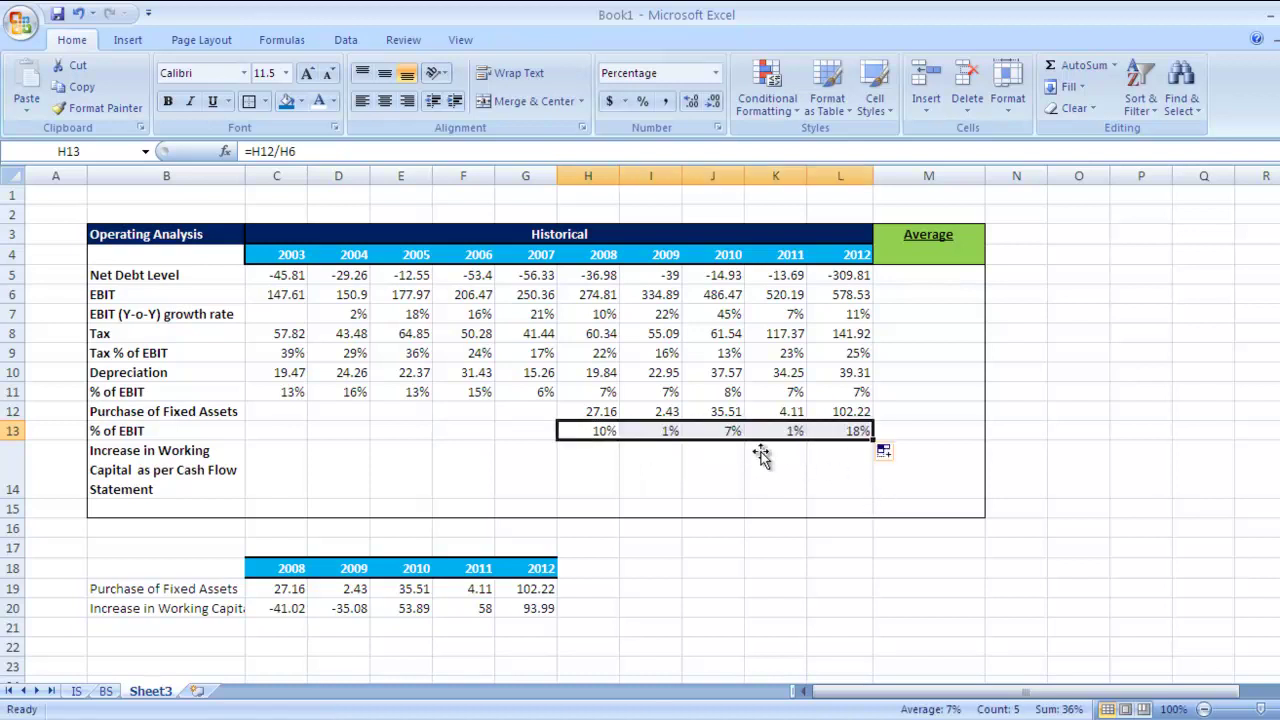
left_click(606, 431)
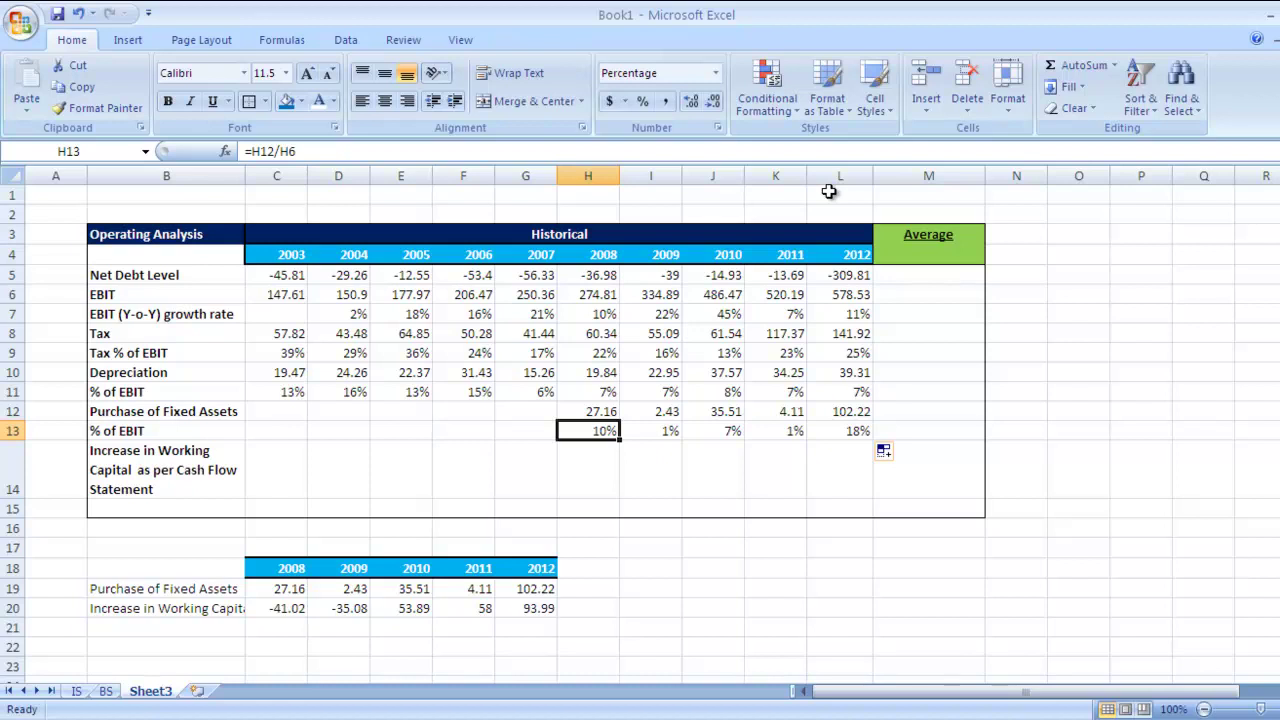
key("Right")
key("Right")
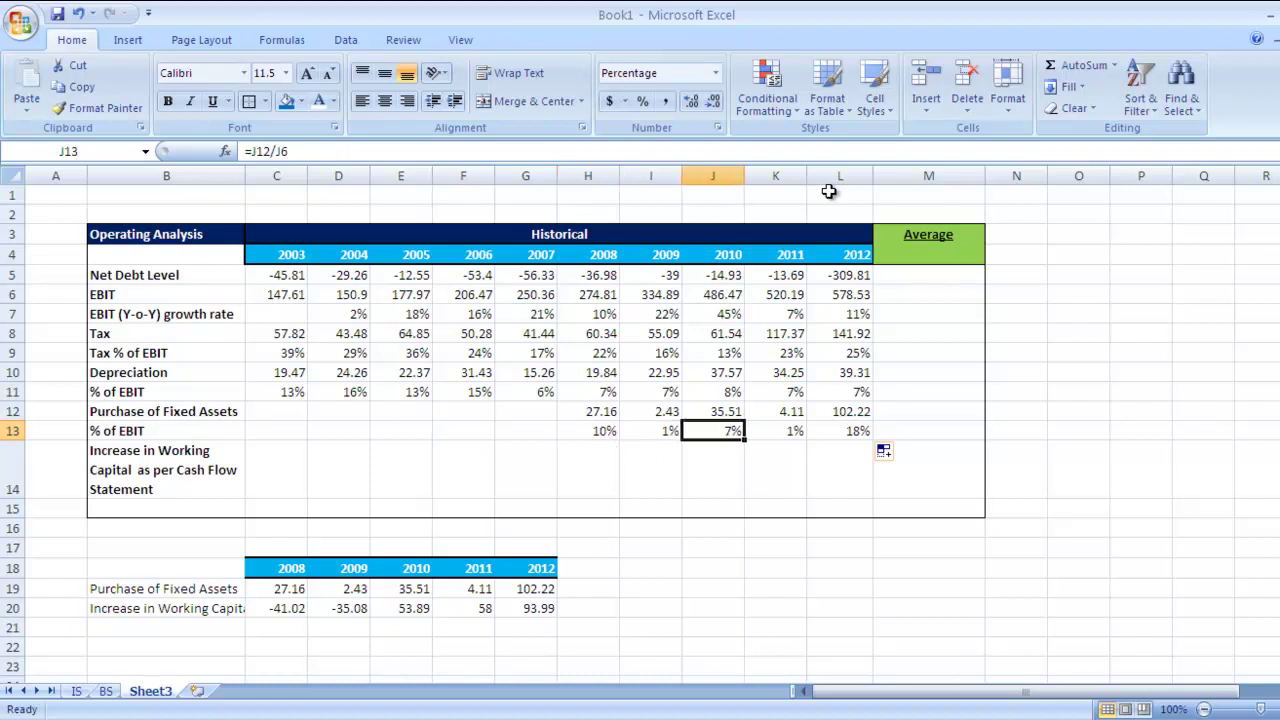
key("Right")
key("Right")
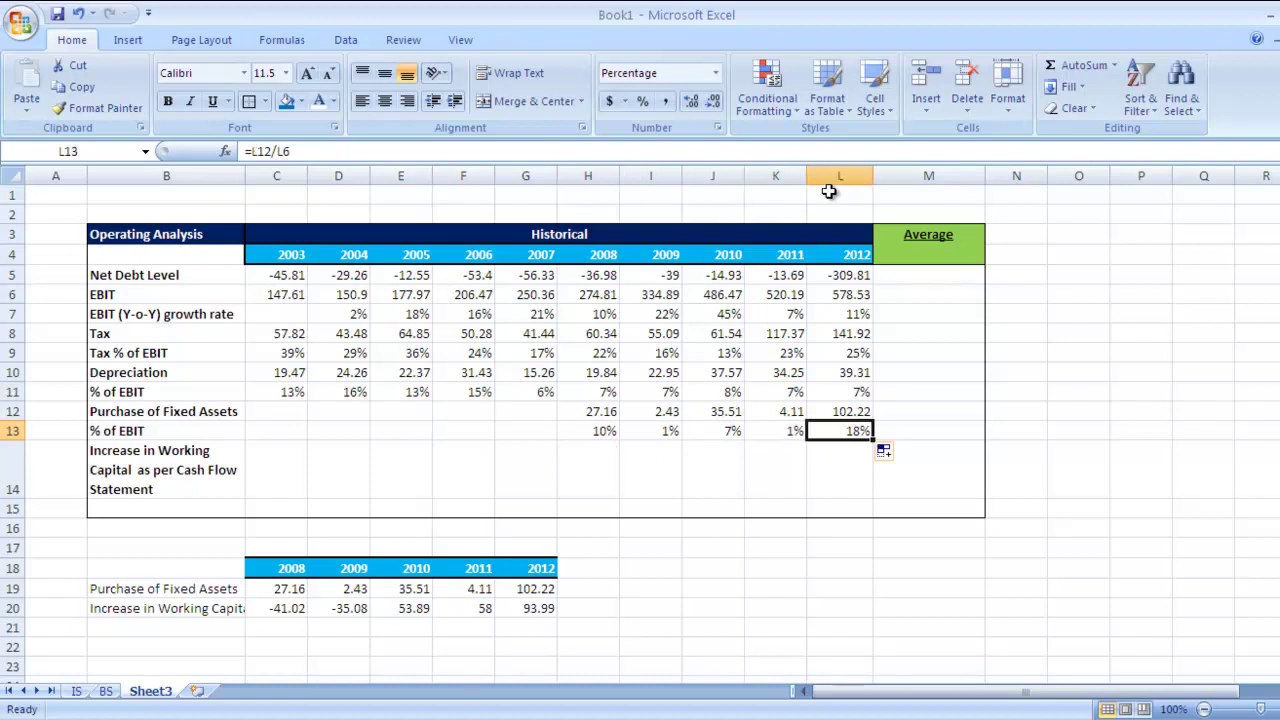
Copy the 2008–2012 Increase in Working Capital values from C20:G20 into row 14 of the analysis table, starting at H14.
left_click(277, 613)
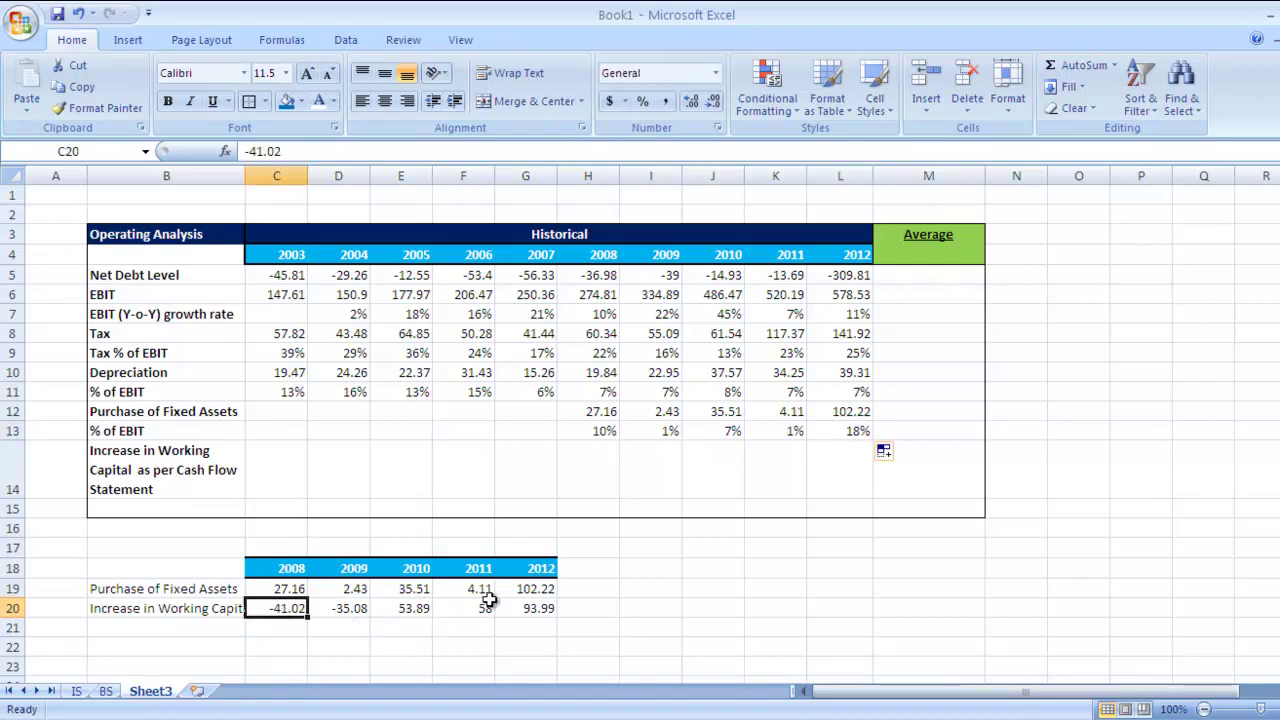
left_click(290, 626)
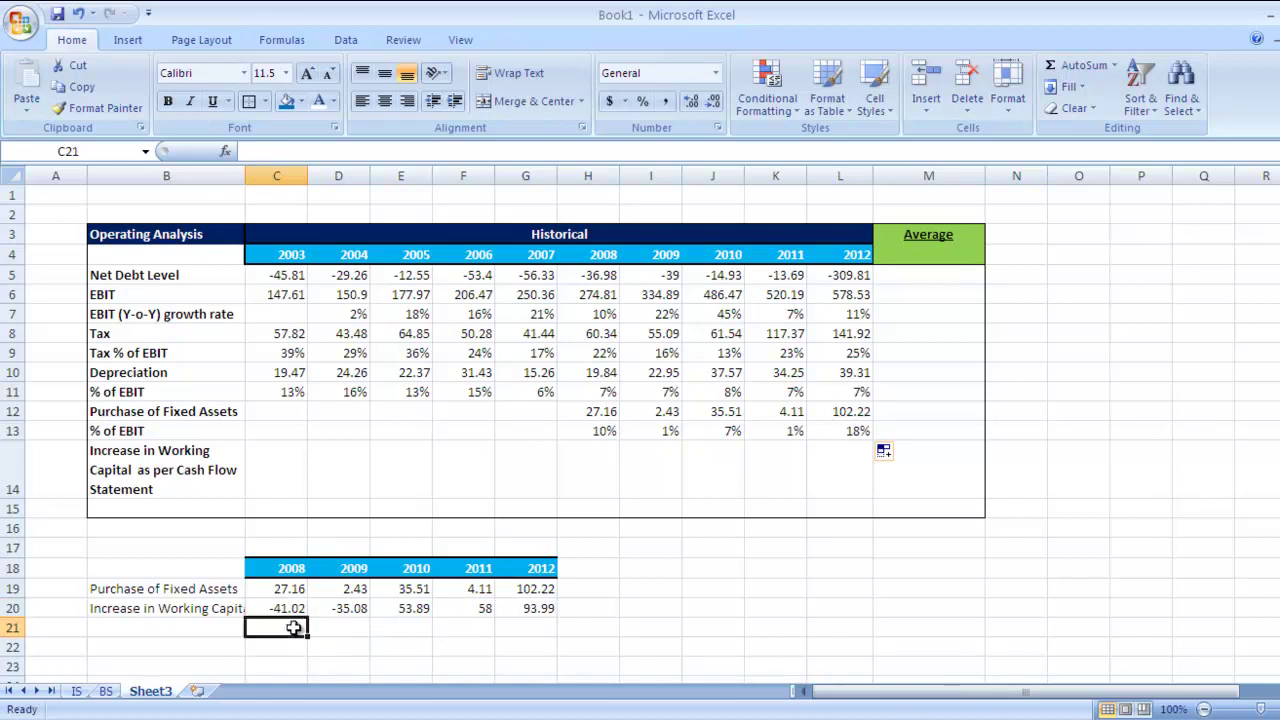
left_click(285, 607)
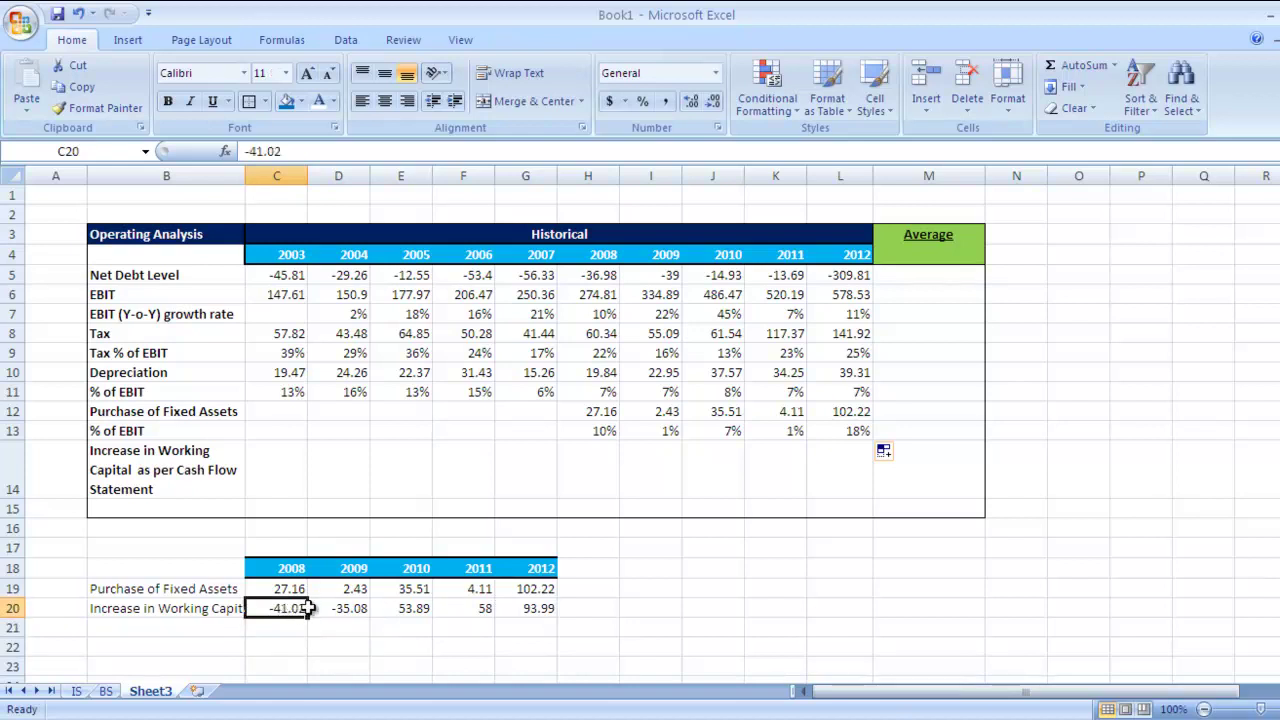
left_click_drag(308, 608, 540, 608)
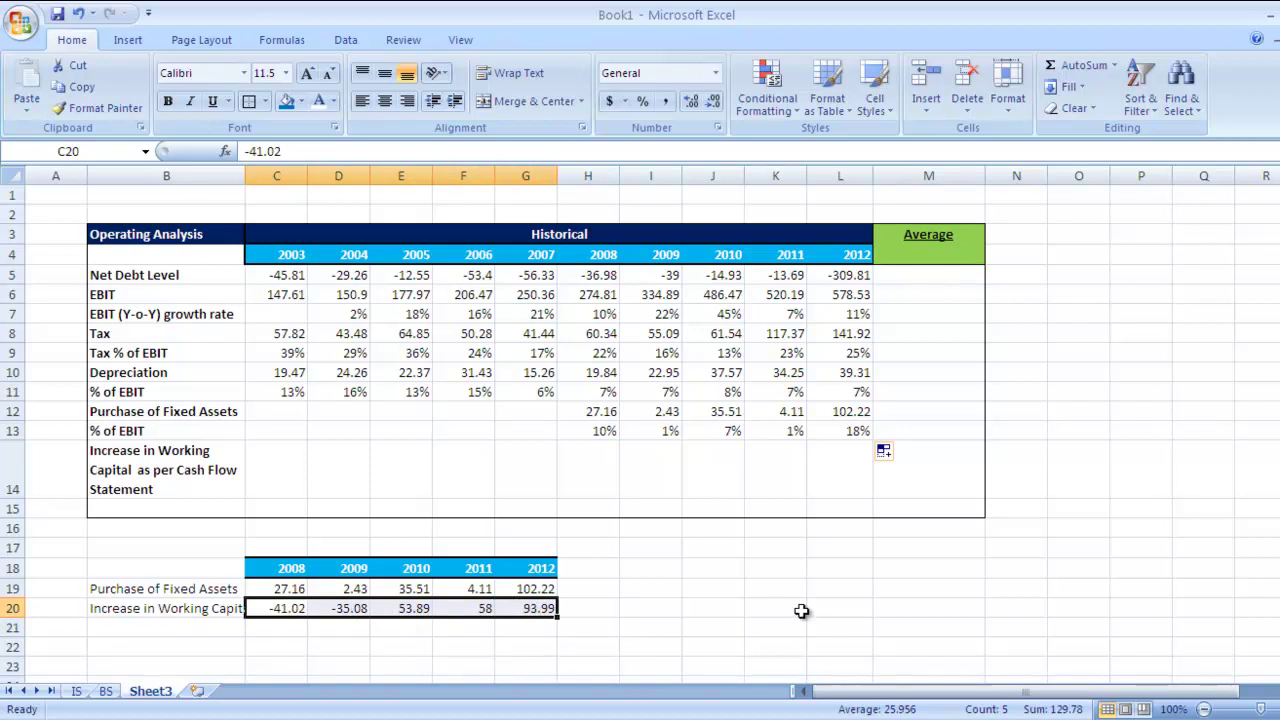
key("ctrl+c")
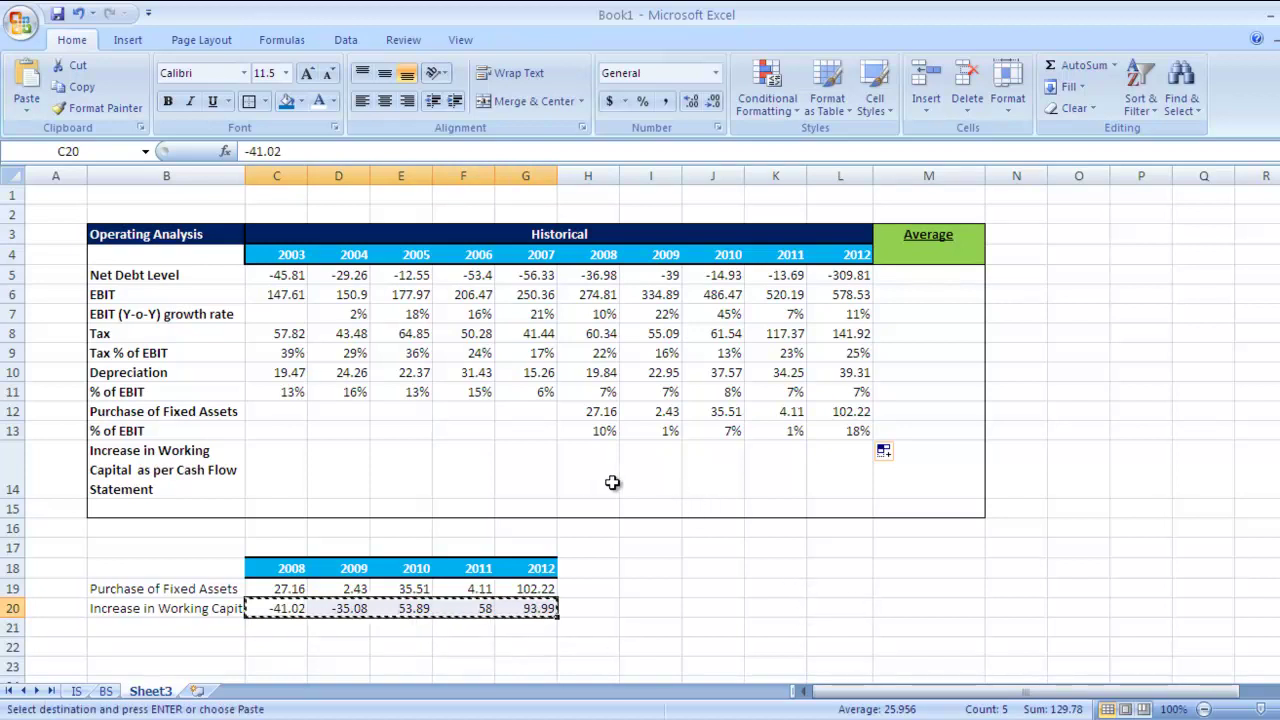
left_click(595, 466)
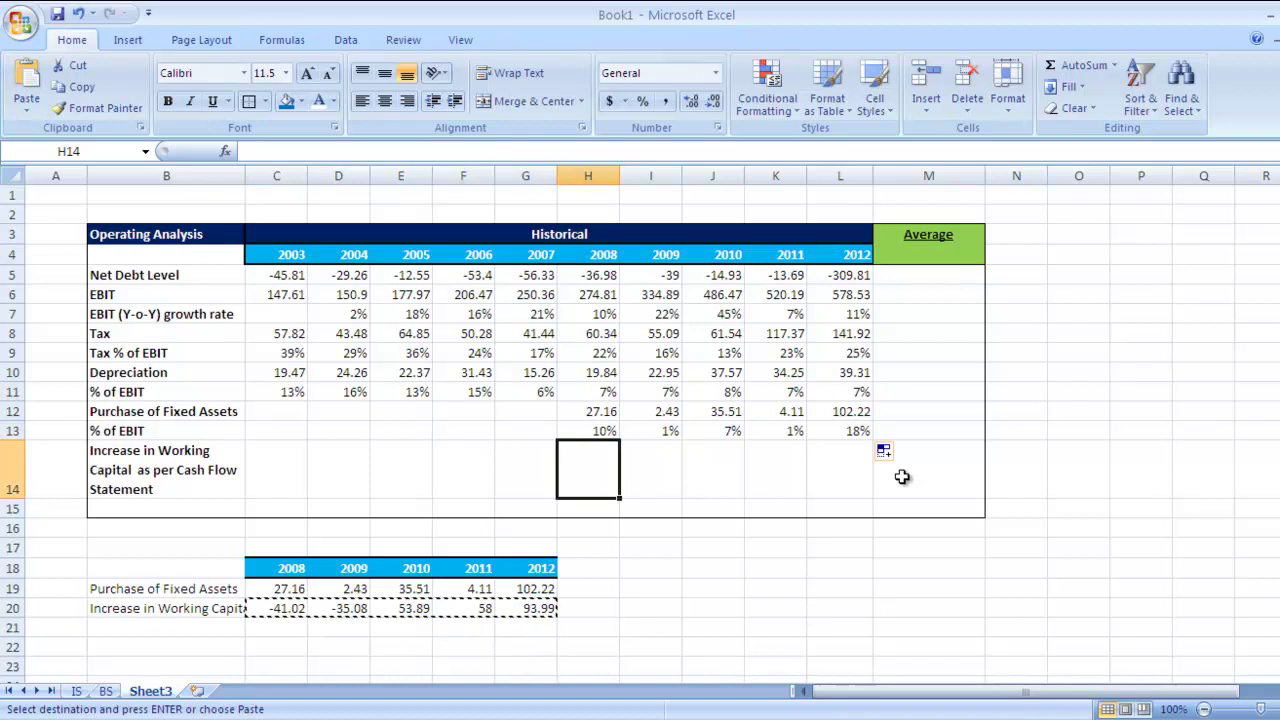
key("ctrl+v")
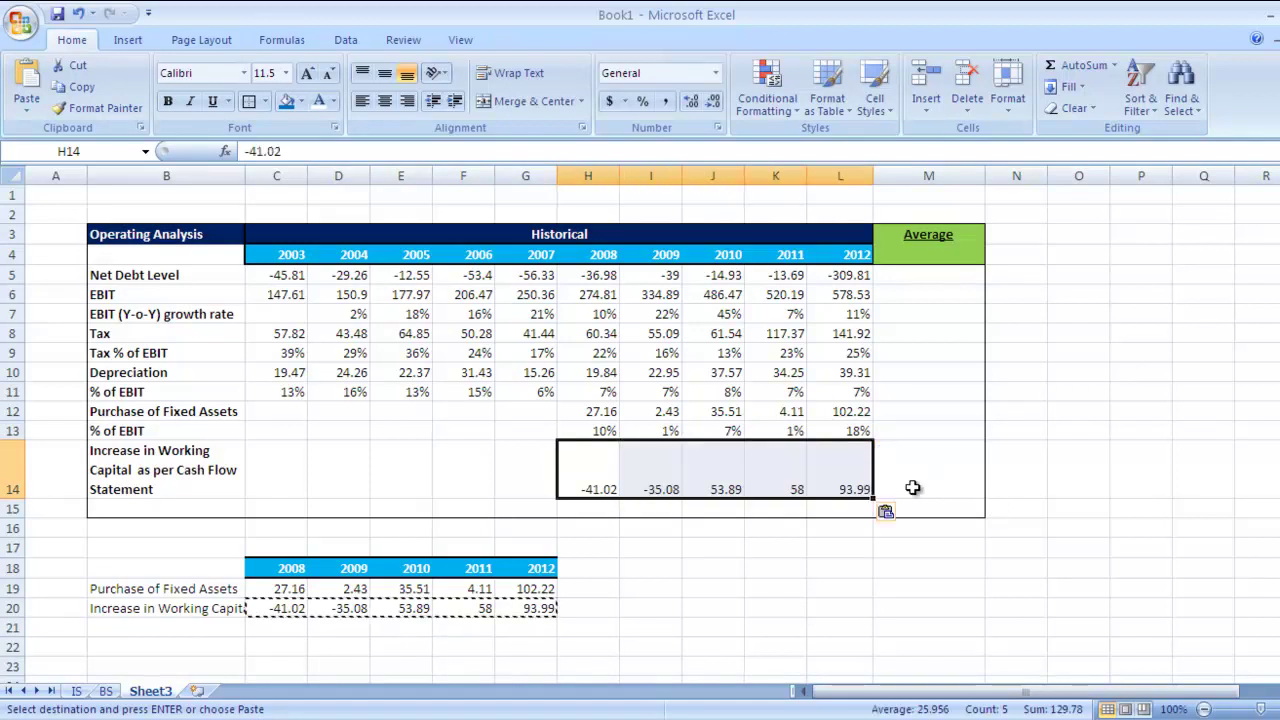
key("Escape")
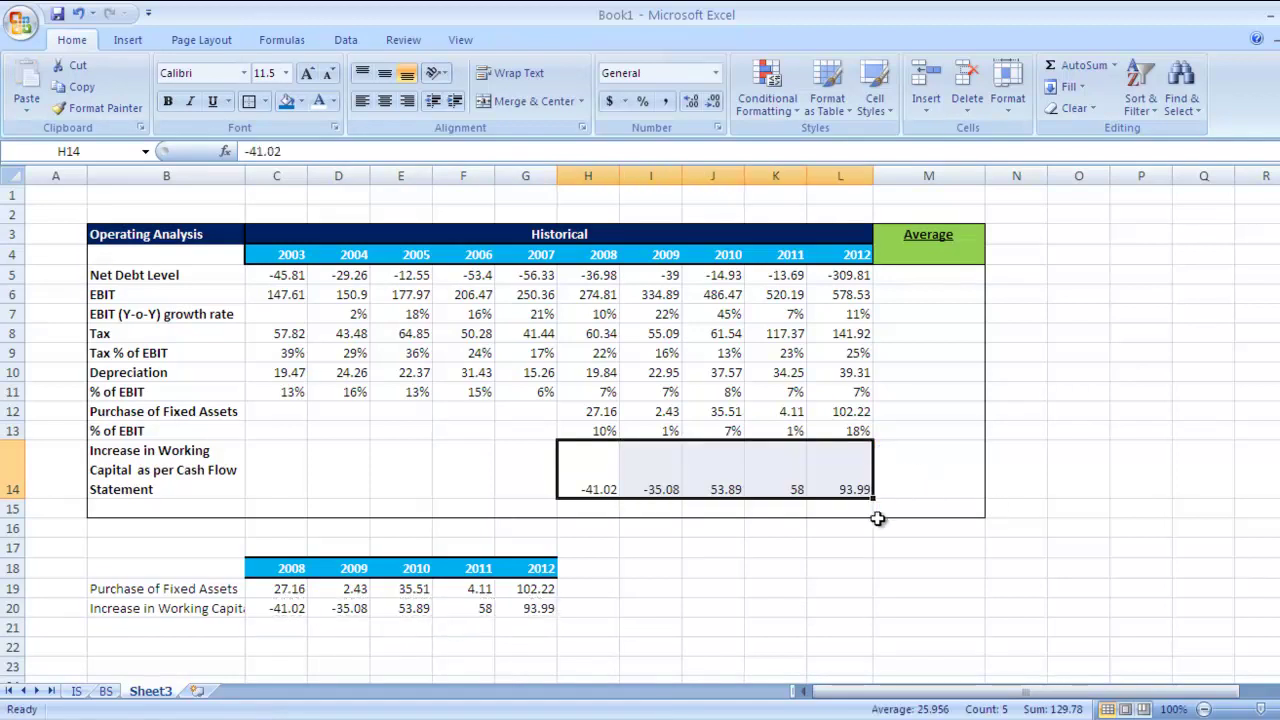
Calculate the 2008 working capital increase as a share of EBIT in H15 with =H14/H6.
left_click(585, 511)
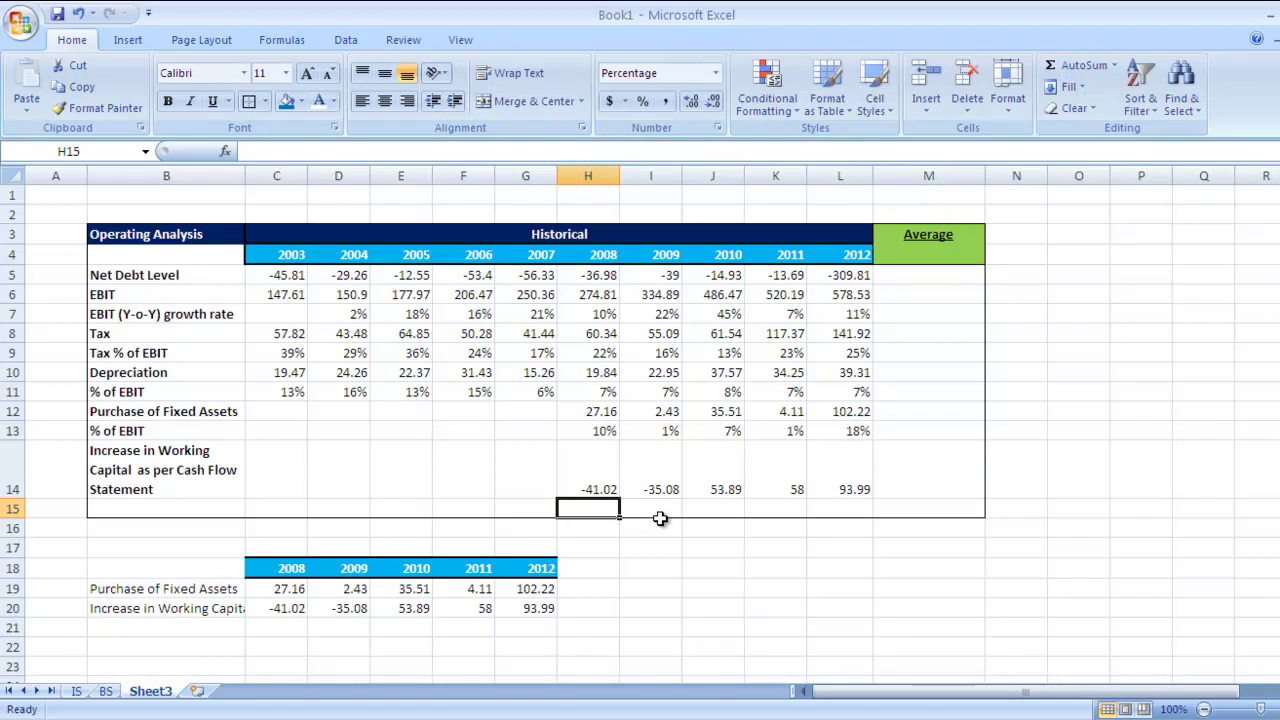
type("=")
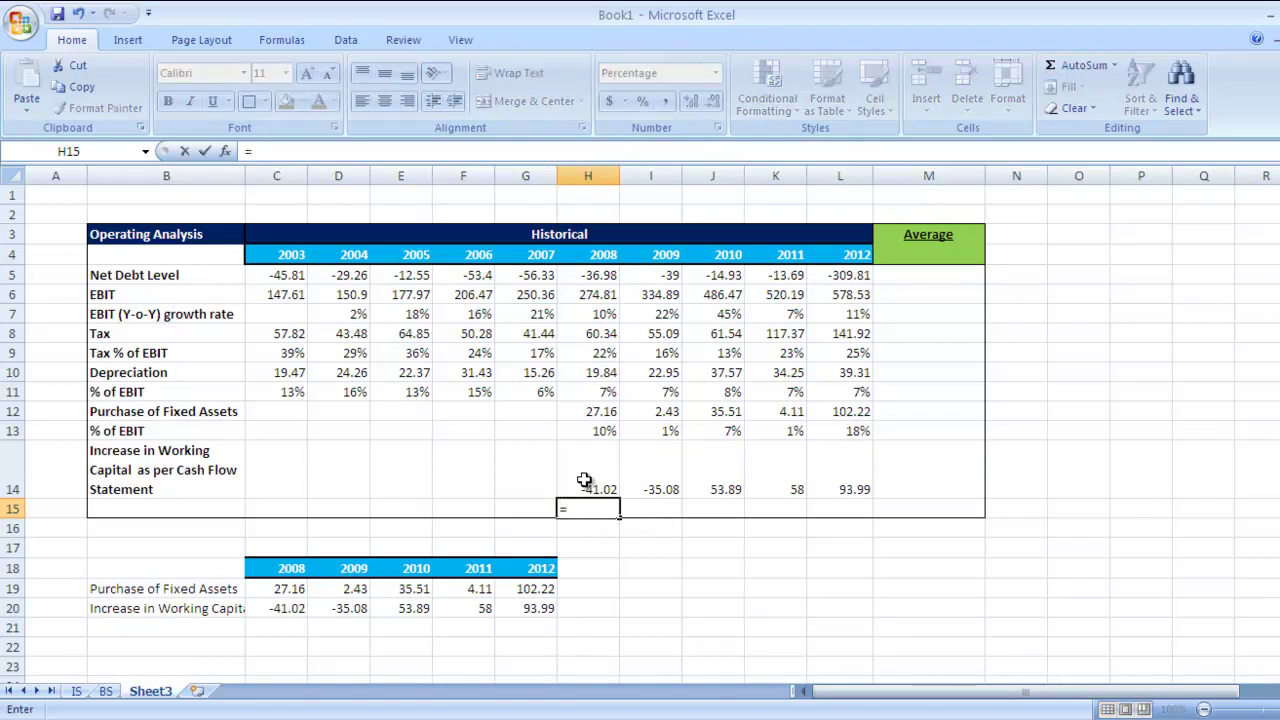
left_click(612, 462)
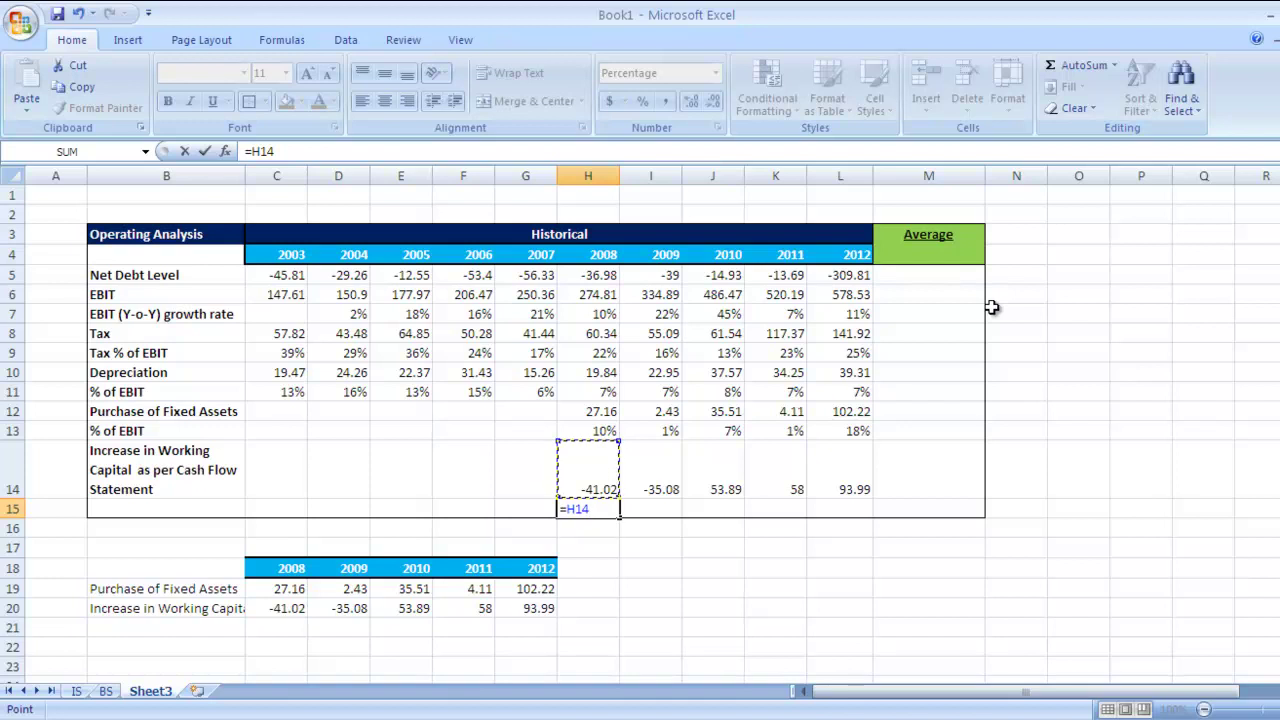
type("/")
left_click(603, 299)
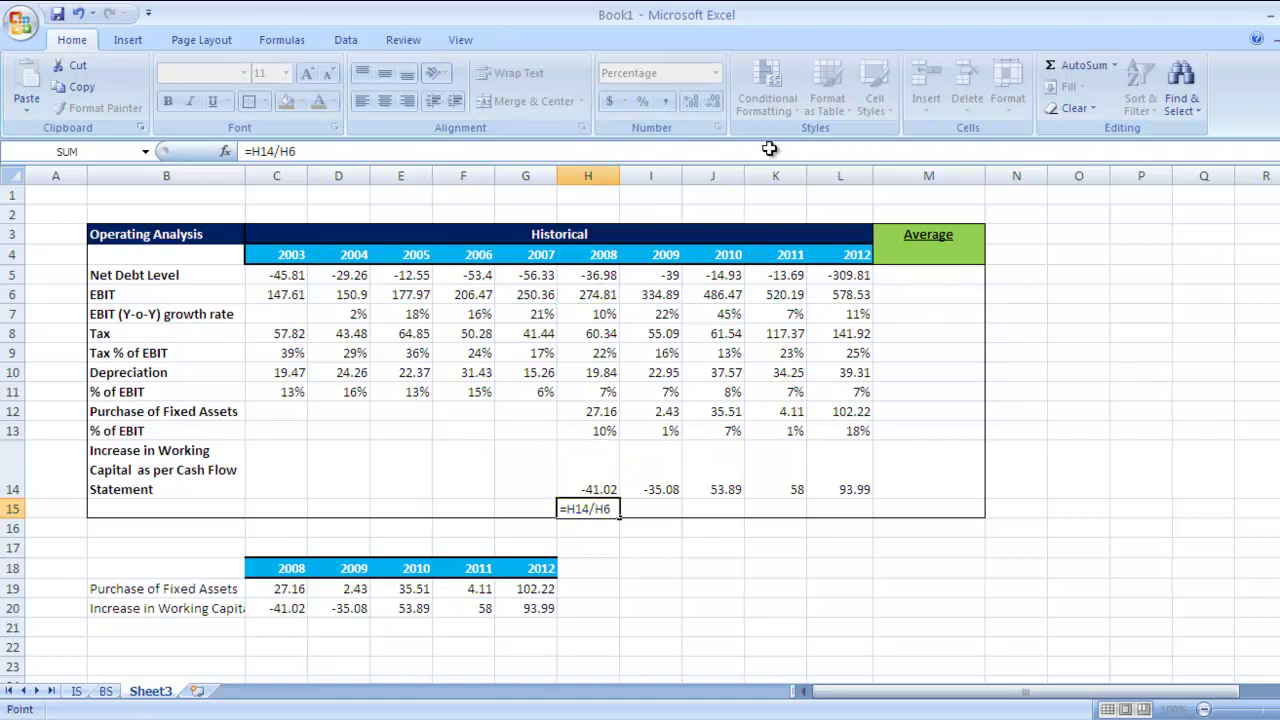
key("Return")
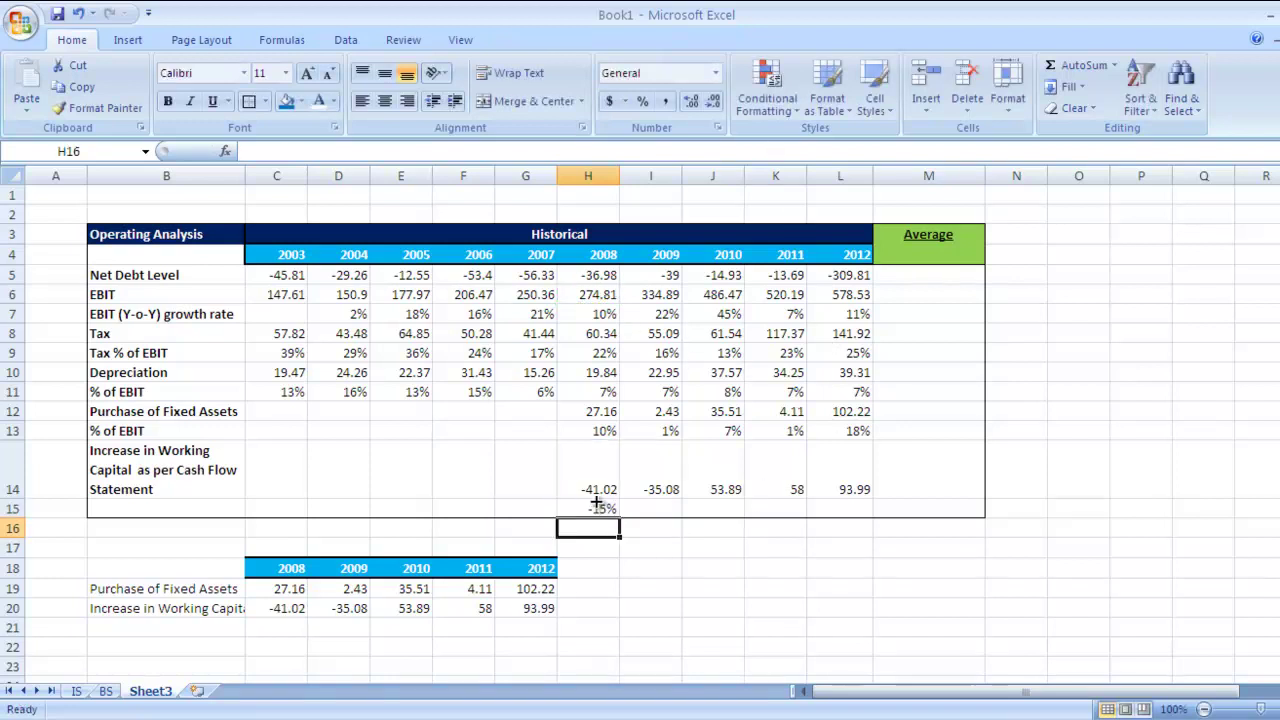
Fill the working capital ratio formula from H15 across to L15 for the years through 2012.
left_click(596, 502)
left_click_drag(619, 518, 872, 502)
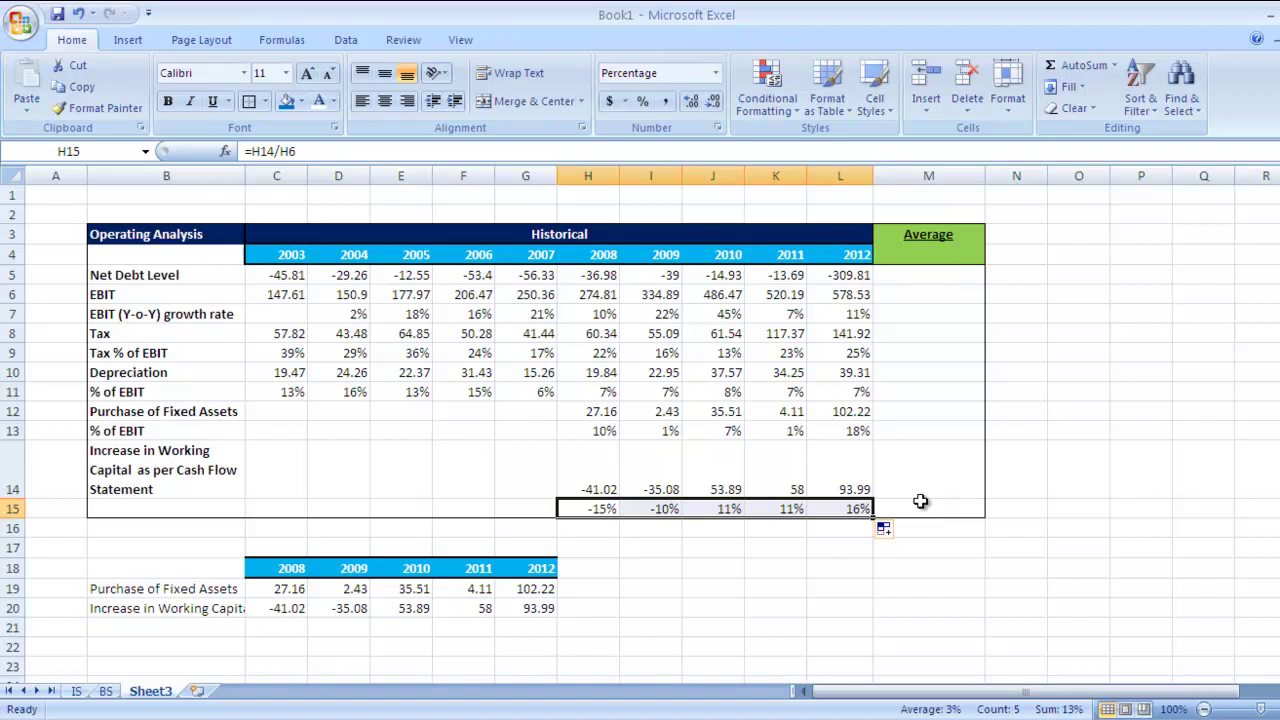
left_click(1068, 545)
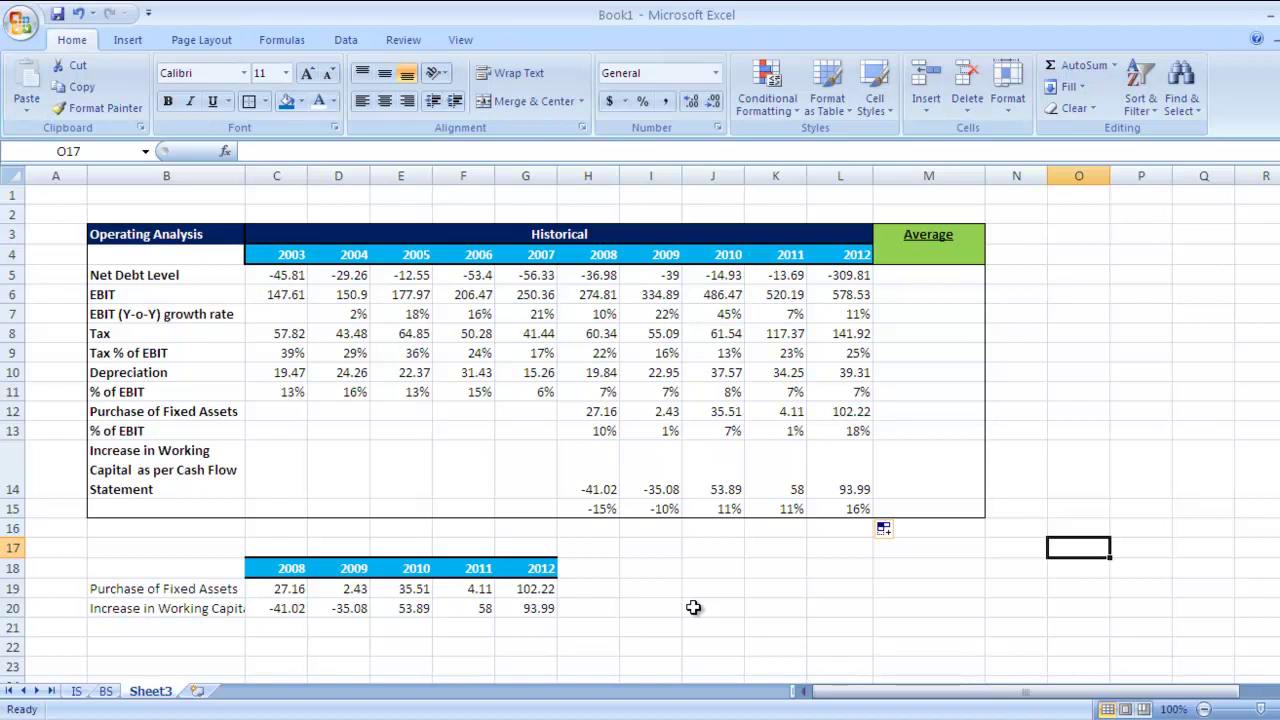
Open the name of the Sheet3 worksheet for editing.
right_click(157, 700)
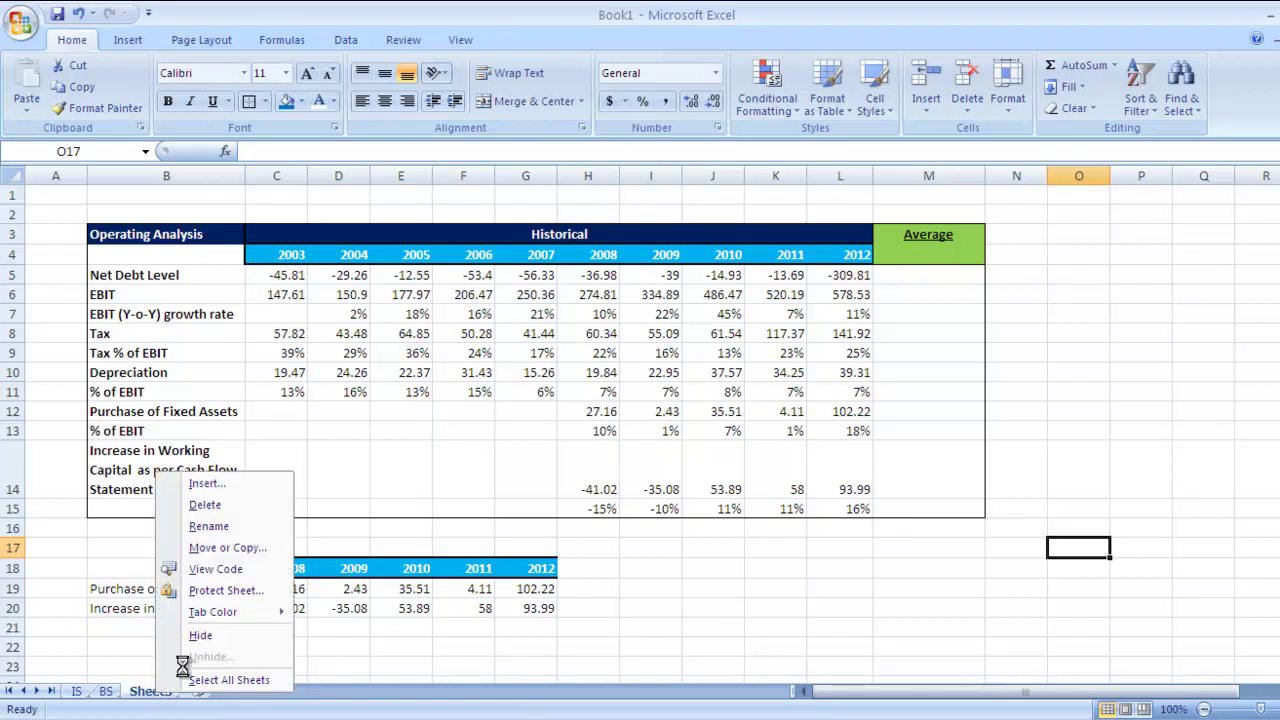
left_click(205, 525)
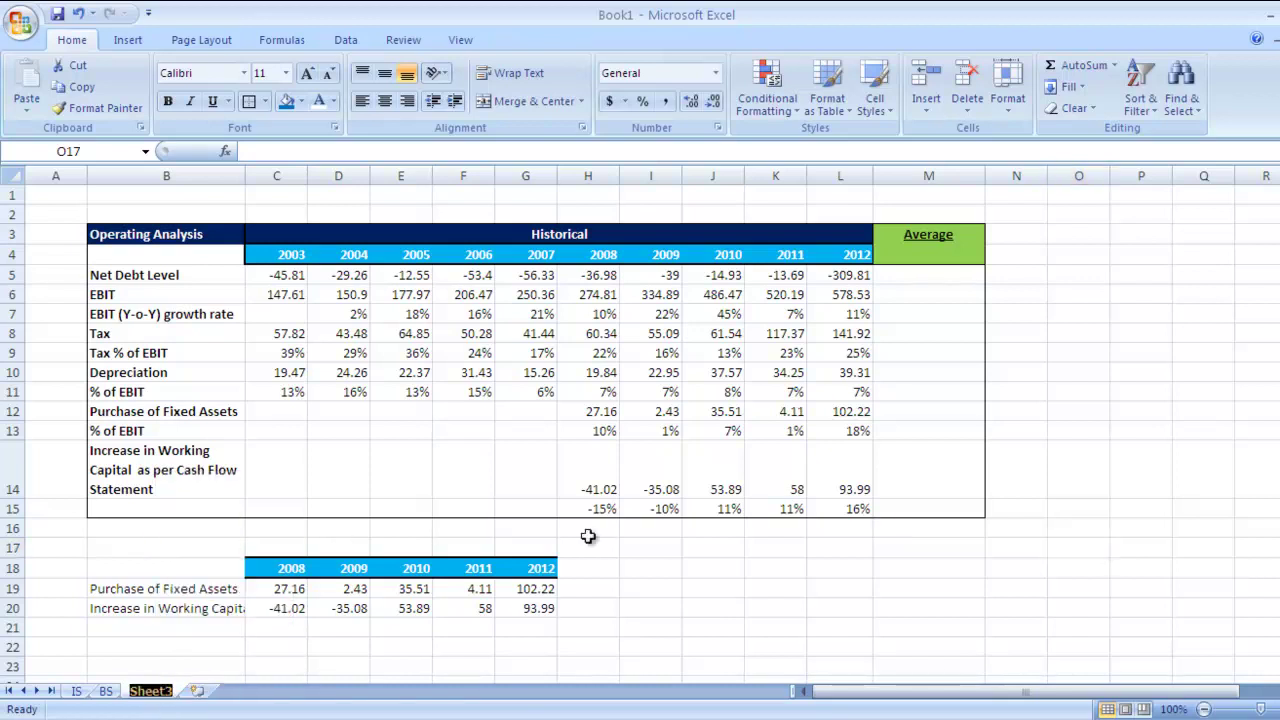